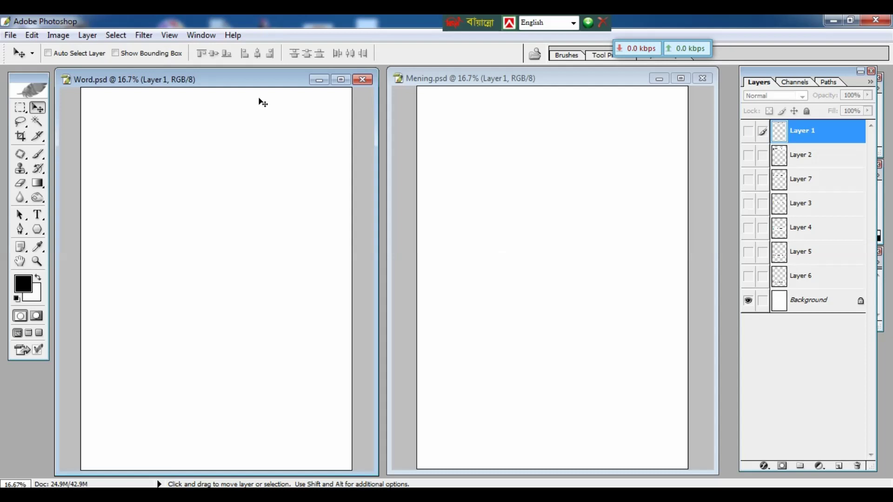
Step: Open the Save As dialog for Word.psd and reposition it on screen
mouse_move(249, 82)
mouse_down()
mouse_move(259, 81)
mouse_move(252, 83)
mouse_up()
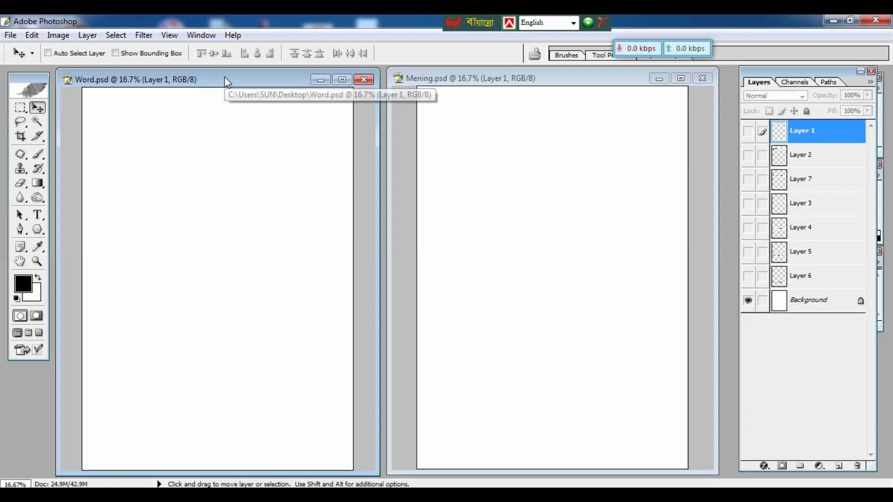
drag(224, 81, 225, 79)
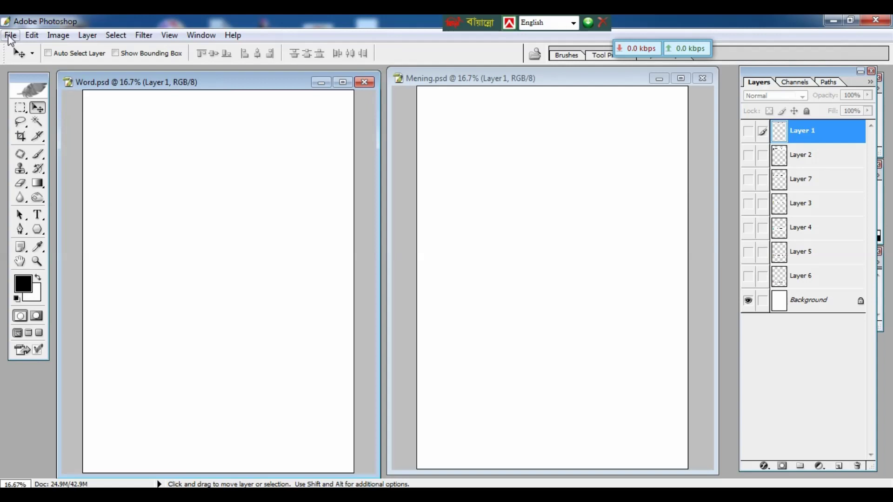
click(10, 37)
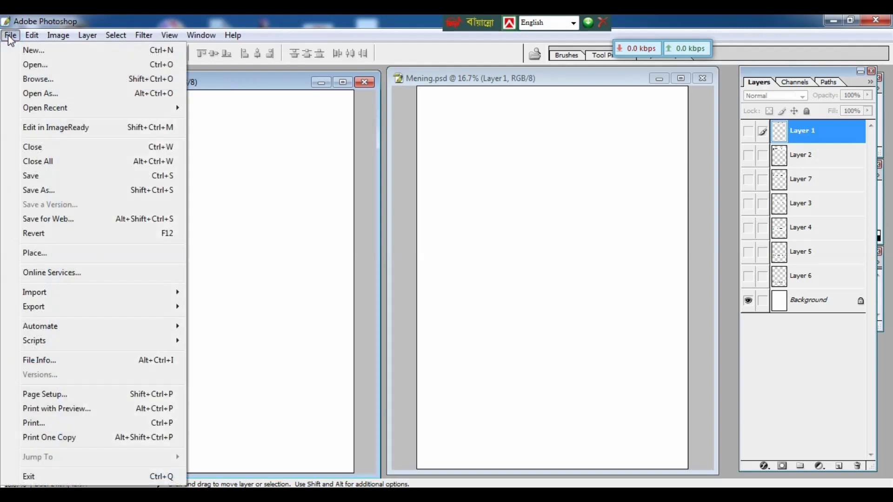
click(61, 195)
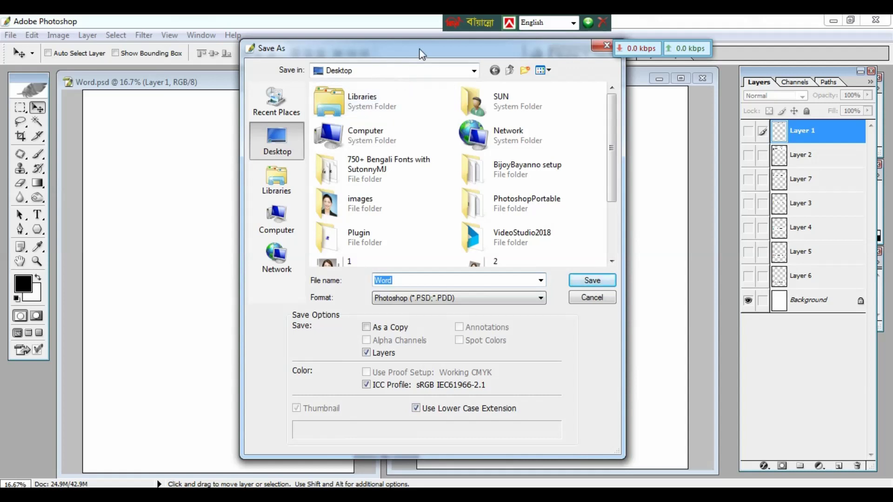
drag(422, 54, 358, 75)
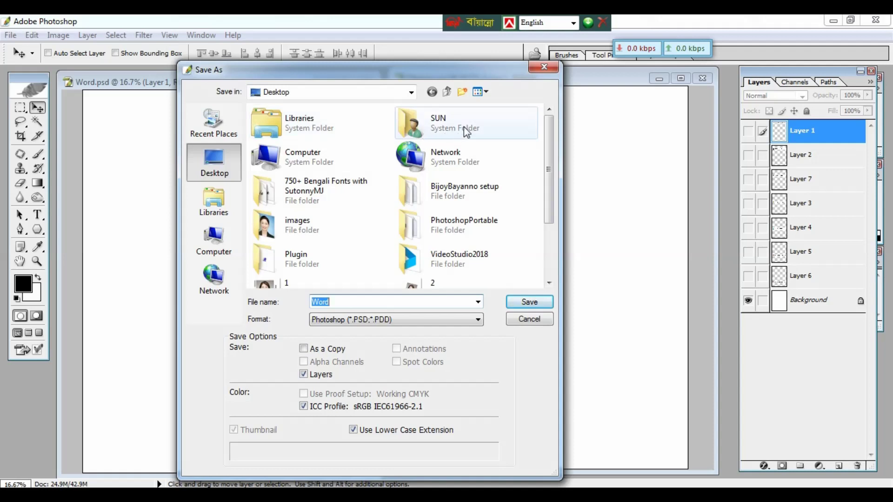
mouse_move(551, 145)
mouse_down()
mouse_move(545, 230)
mouse_move(544, 144)
mouse_up()
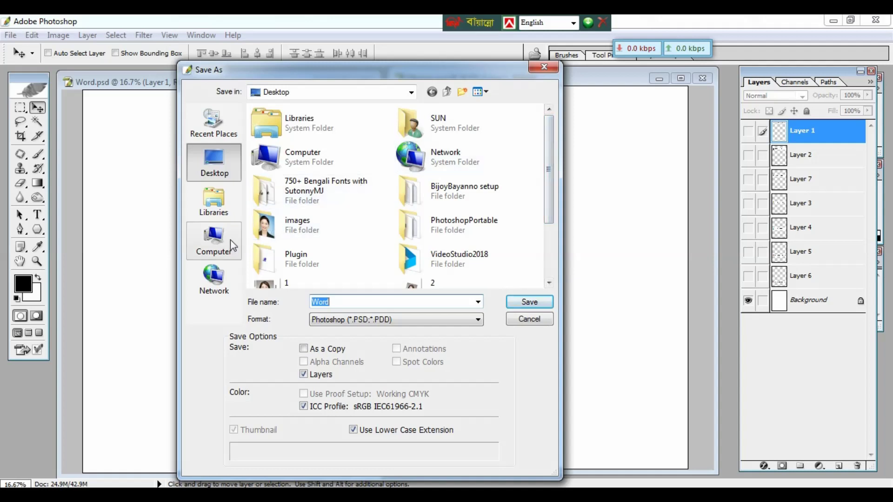
Step: Set the save location to the Desktop, keeping file name Word in Photoshop format
click(203, 255)
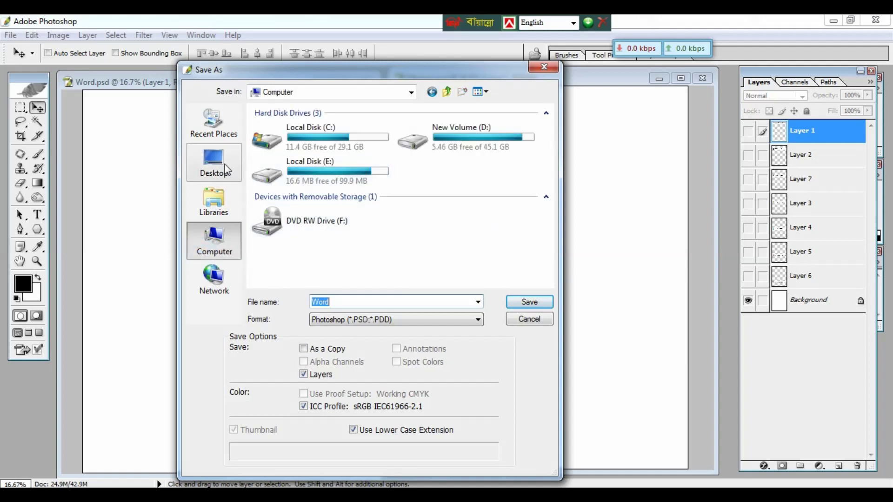
click(217, 164)
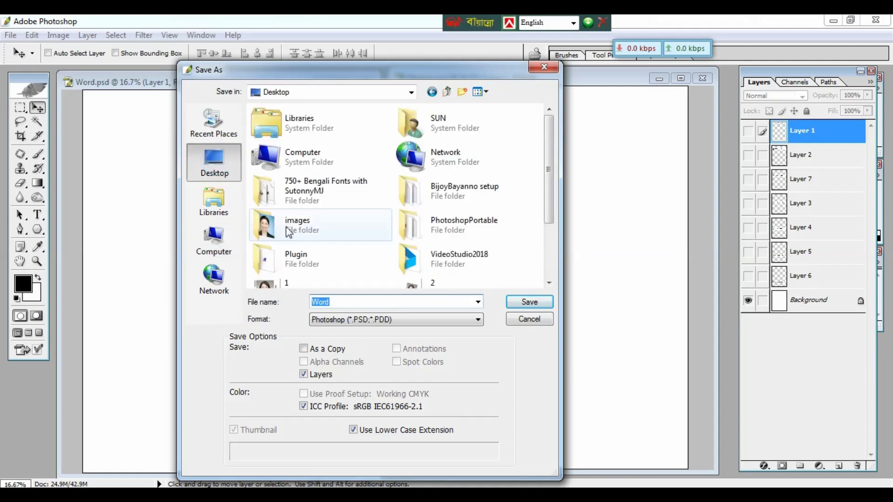
click(60, 197)
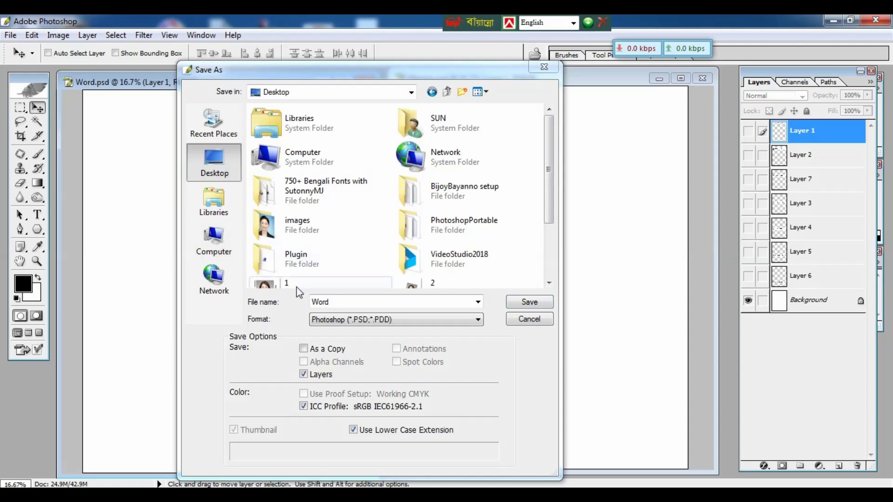
Step: View the Format list of save types, then dismiss the Save As dialog without saving
click(358, 303)
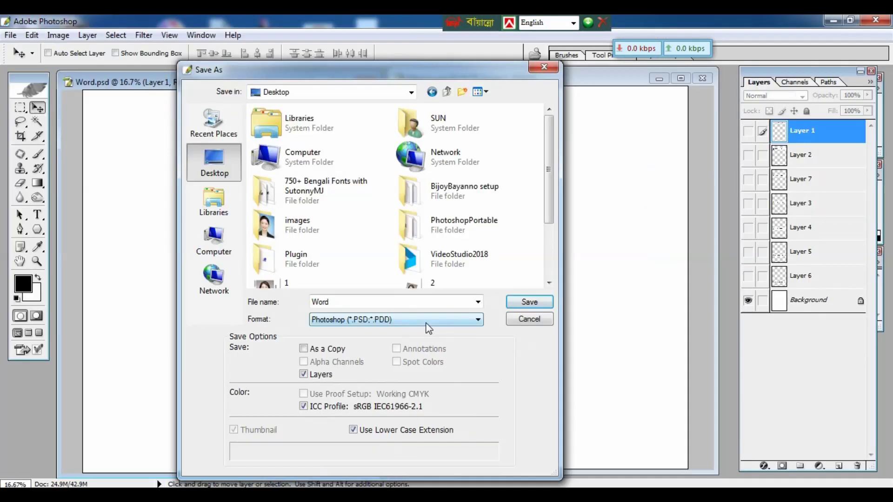
click(426, 320)
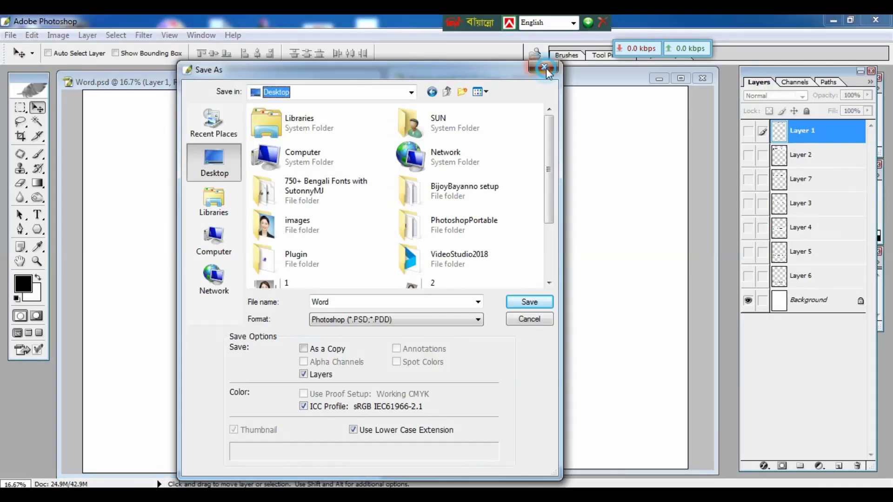
click(528, 301)
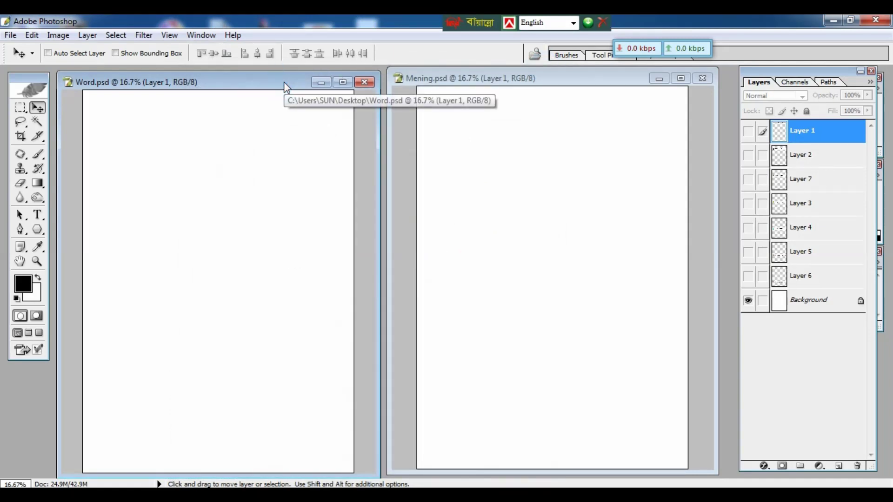
Step: Show Layers 1 and 2 in Word.psd for the 'Save as' heading and PSD entry, then activate Mening.psd
click(748, 131)
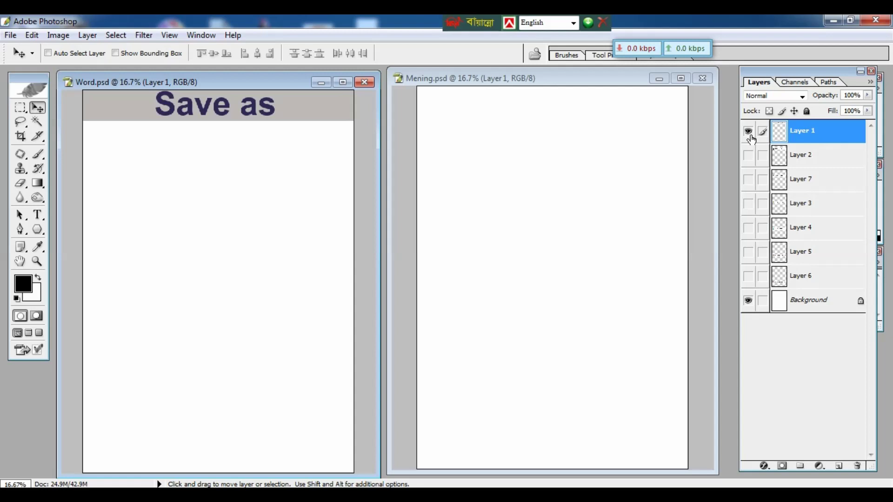
click(748, 156)
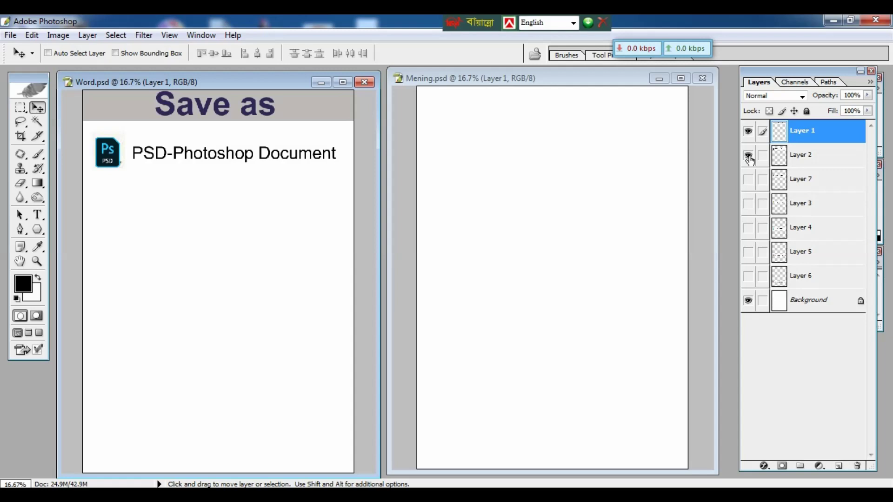
click(596, 103)
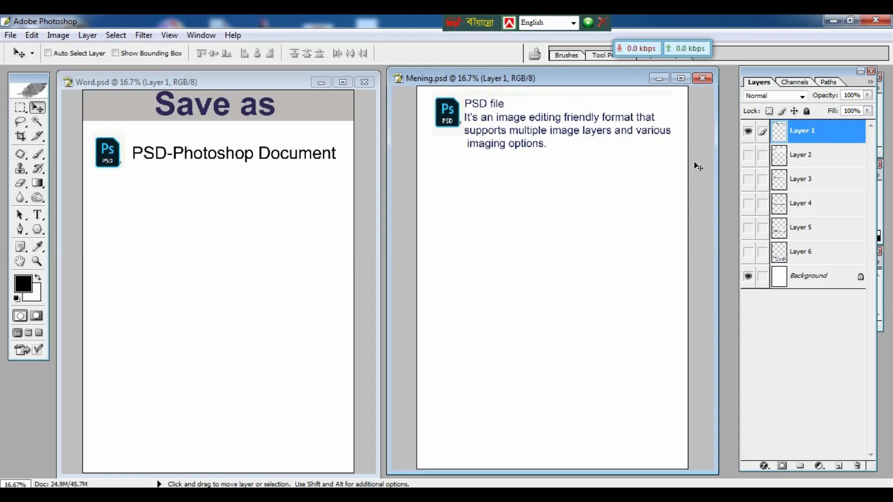
Step: Reveal the BMP entry in Word.psd, the BMP description in Mening.psd, then Word.psd's GIF line
click(279, 238)
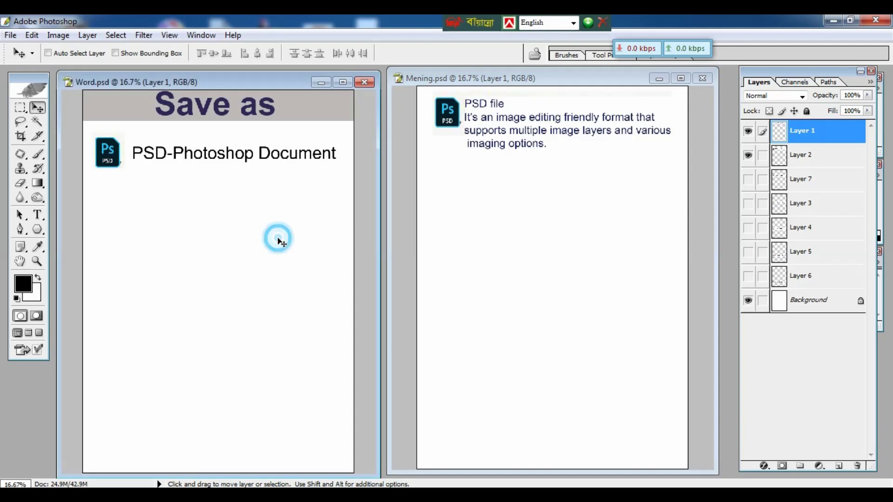
click(748, 181)
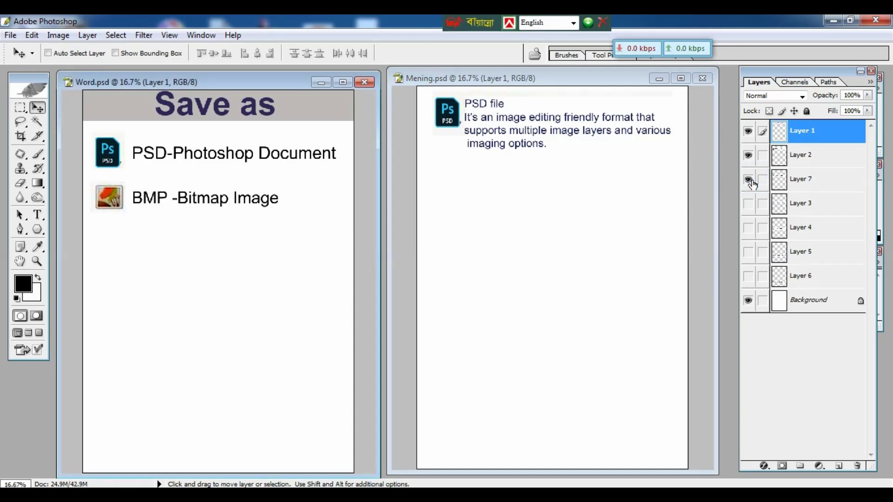
key(ctrl+Tab)
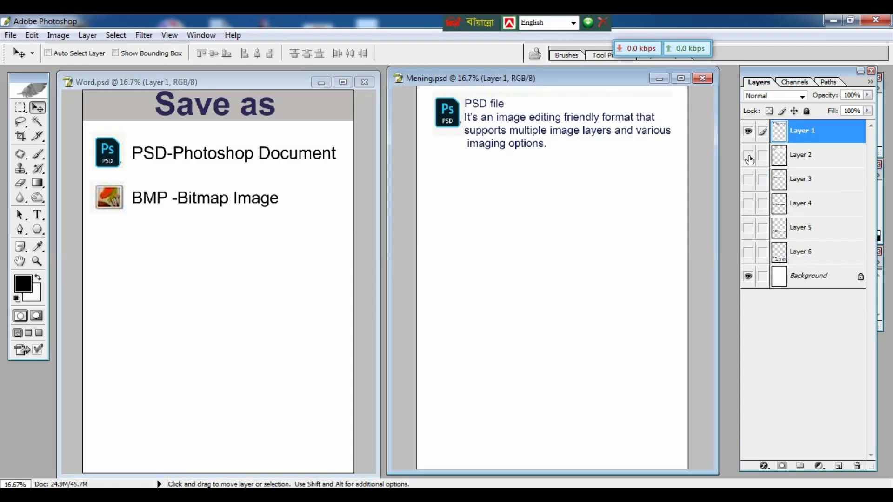
click(748, 156)
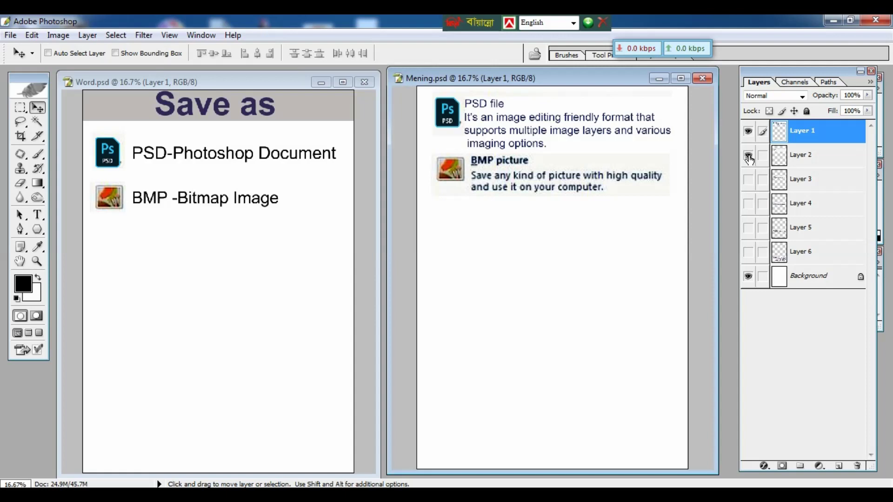
drag(480, 199, 340, 286)
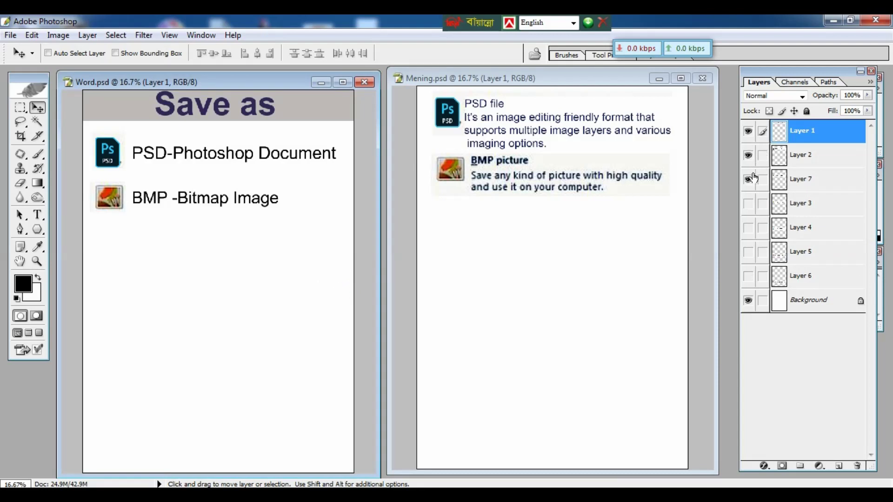
click(749, 204)
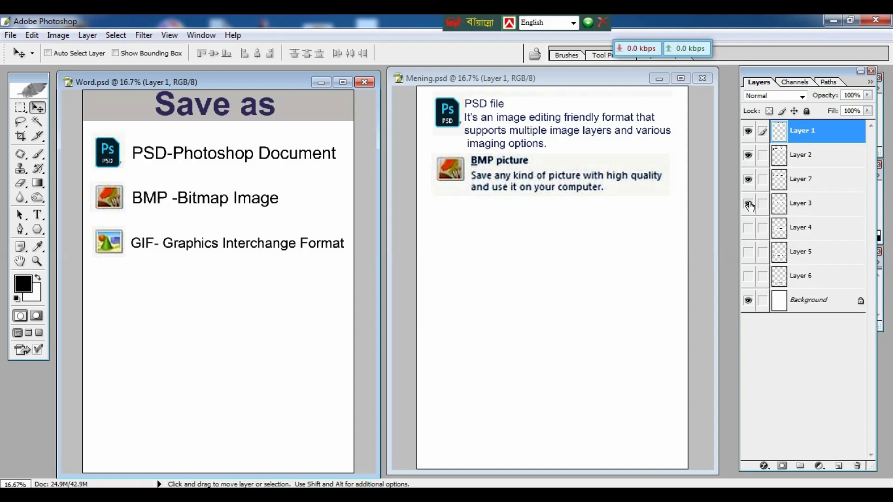
Step: Turn on Layer 3 in Mening.psd for the GIF description and Layer 4 in Word.psd for JPEG
click(618, 298)
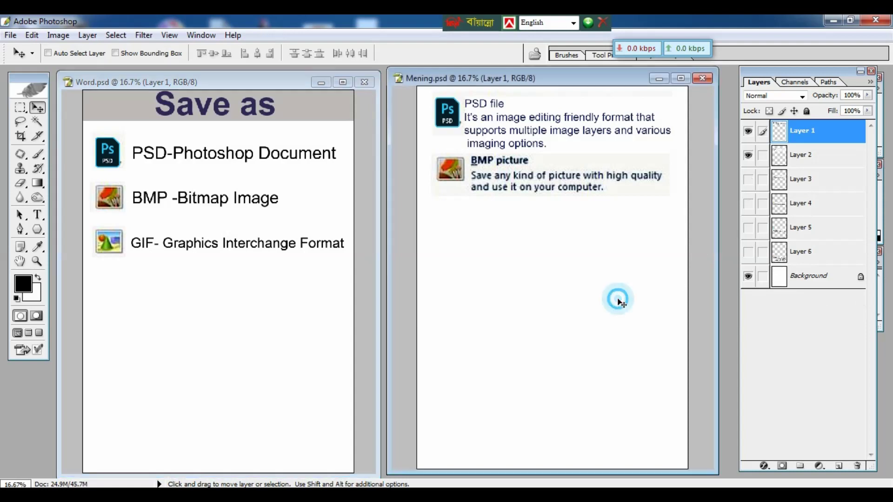
click(747, 180)
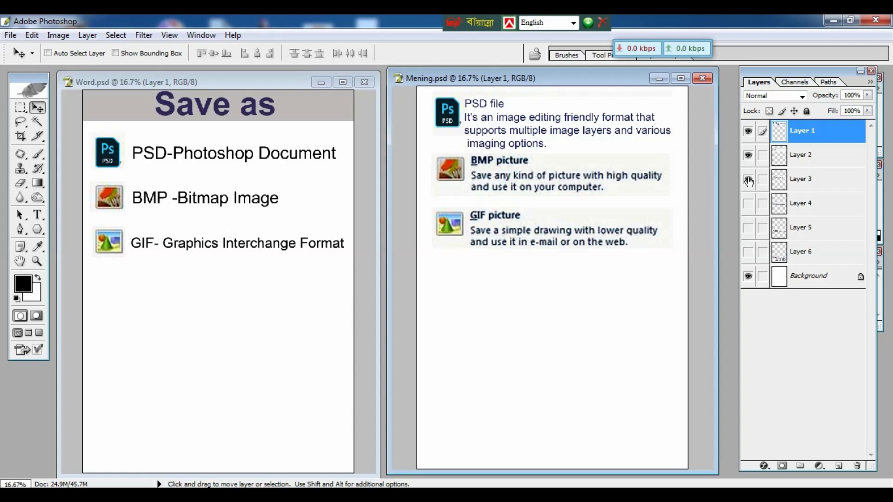
click(216, 337)
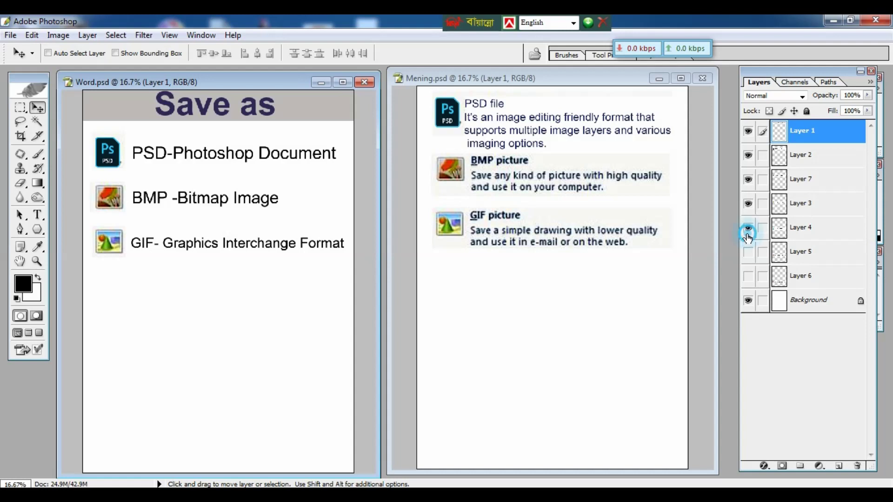
click(747, 228)
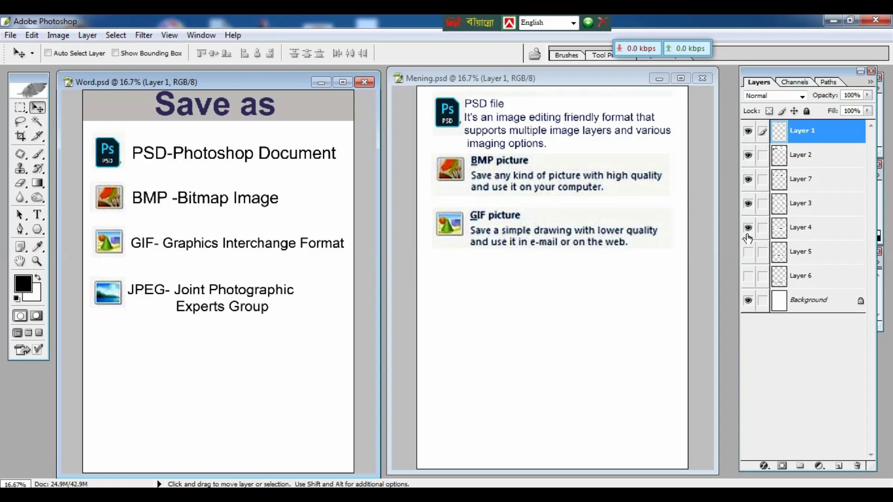
Step: Turn on Layer 4 in Mening.psd for the JPEG description and Layer 5 in Word.psd for PNG
click(618, 316)
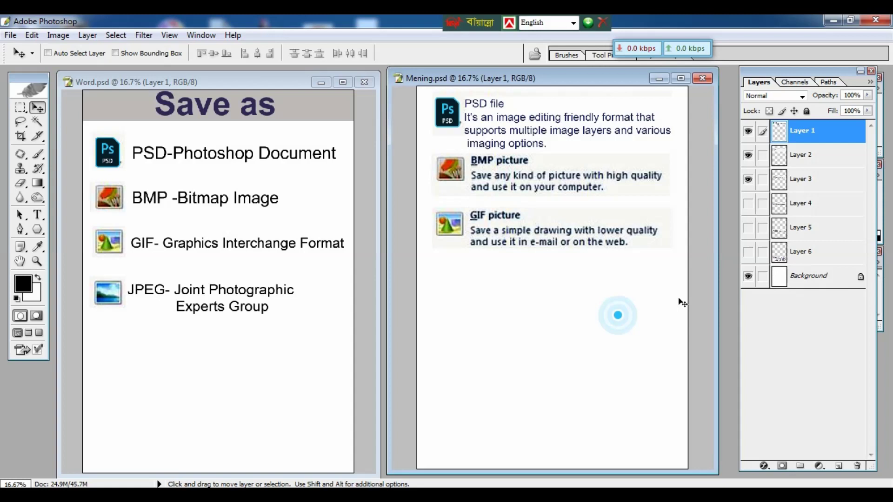
click(748, 204)
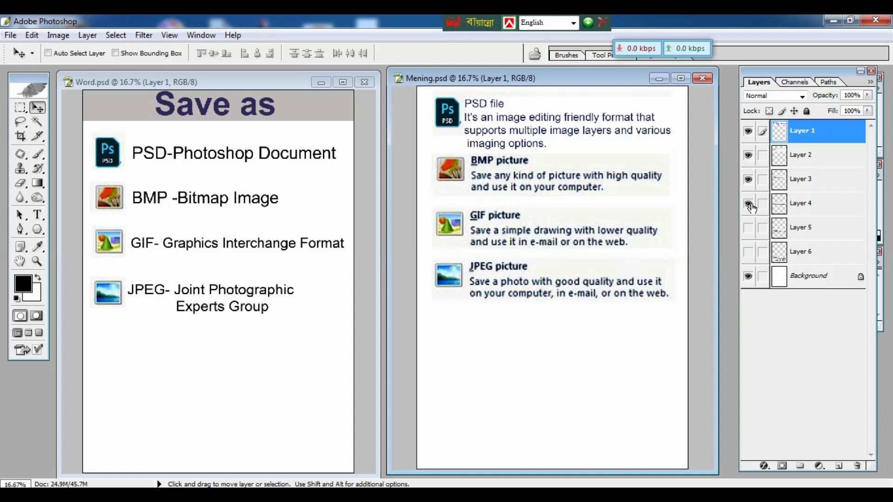
key(ctrl+Tab)
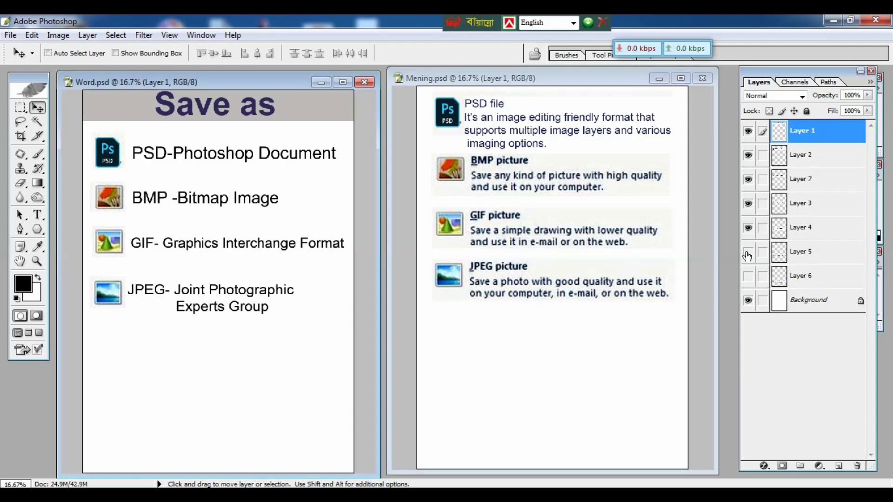
click(747, 252)
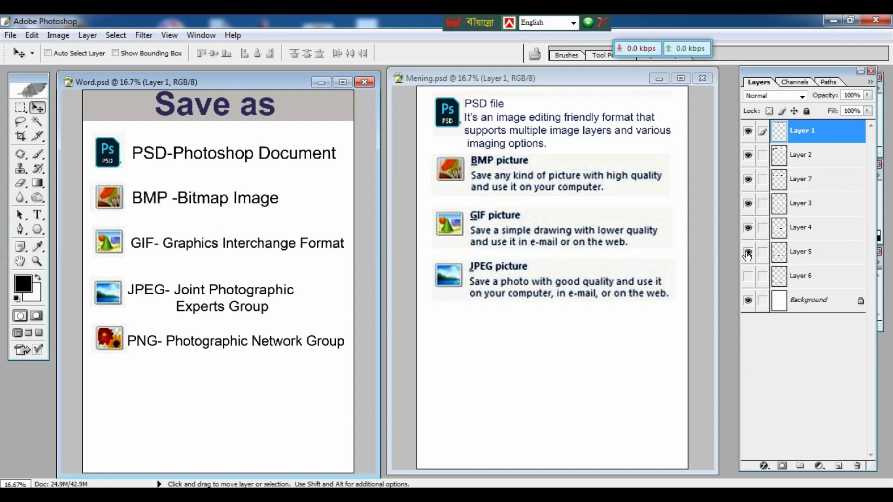
Step: Turn on Layer 5 in Mening.psd for the PNG description and Layer 6 in Word.psd for PDF
click(718, 299)
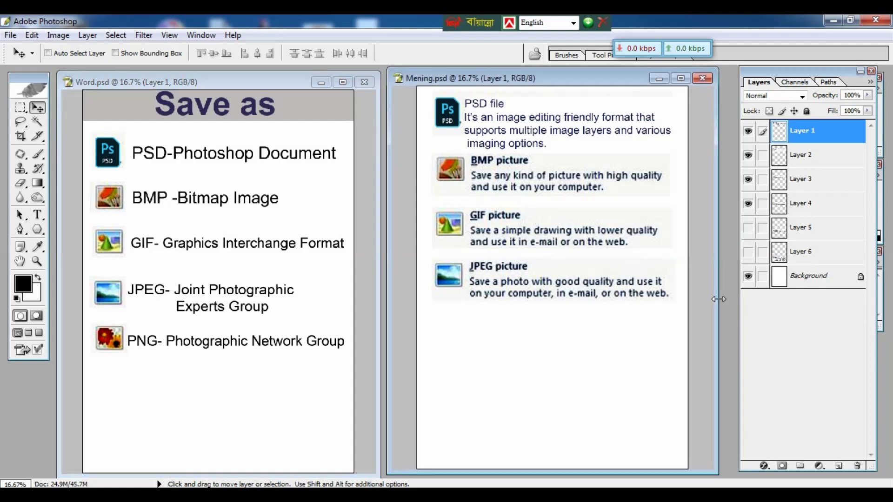
click(748, 228)
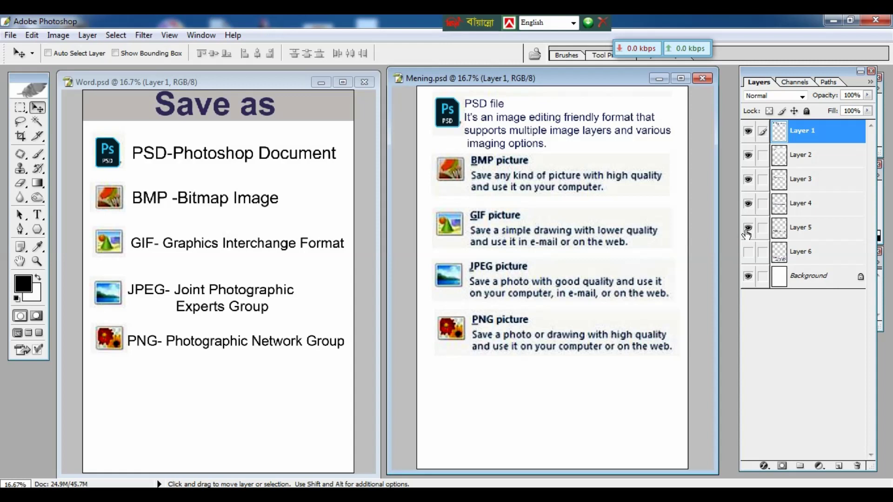
key(ctrl+Tab)
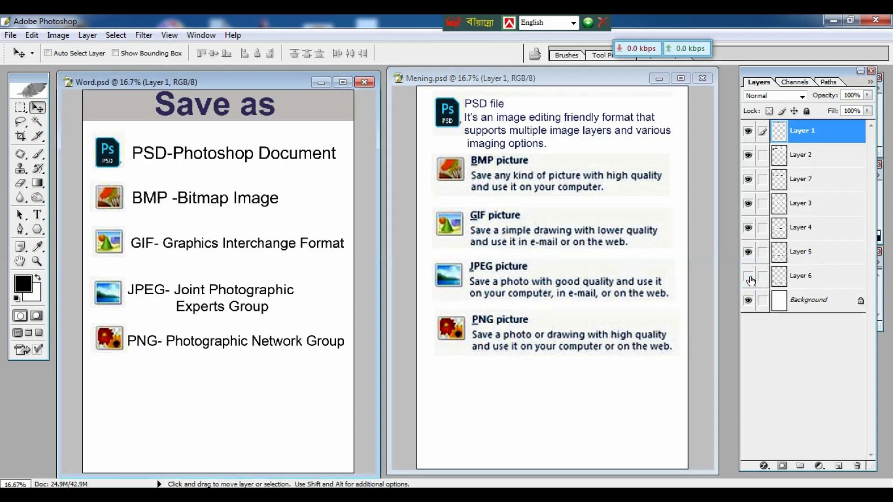
click(748, 278)
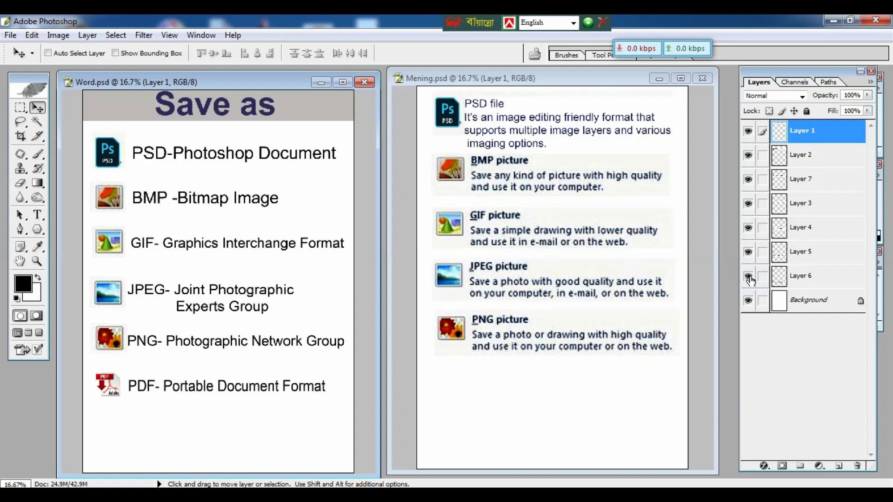
Step: Activate Mening.psd and turn on Layer 6 to show the PDF file description
click(638, 318)
click(748, 252)
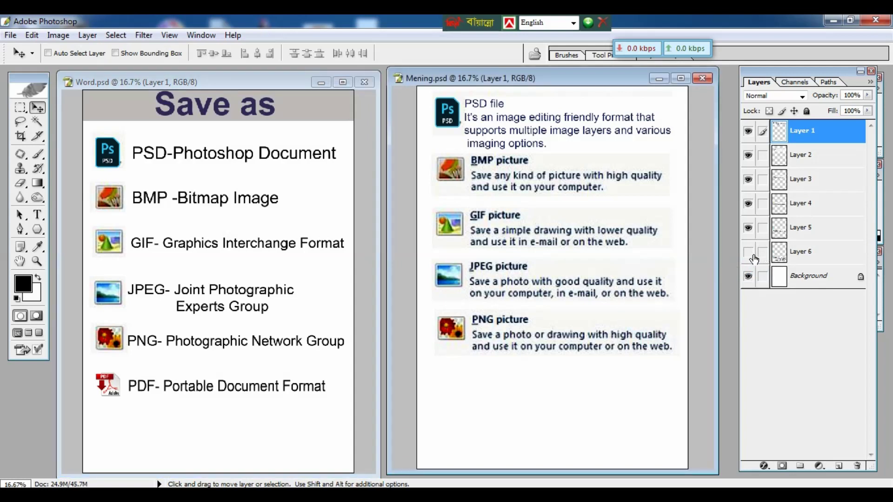
click(748, 253)
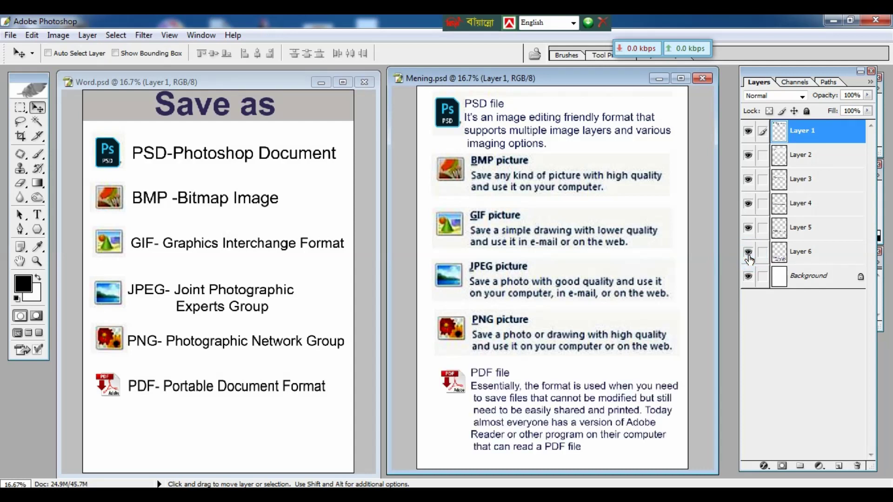